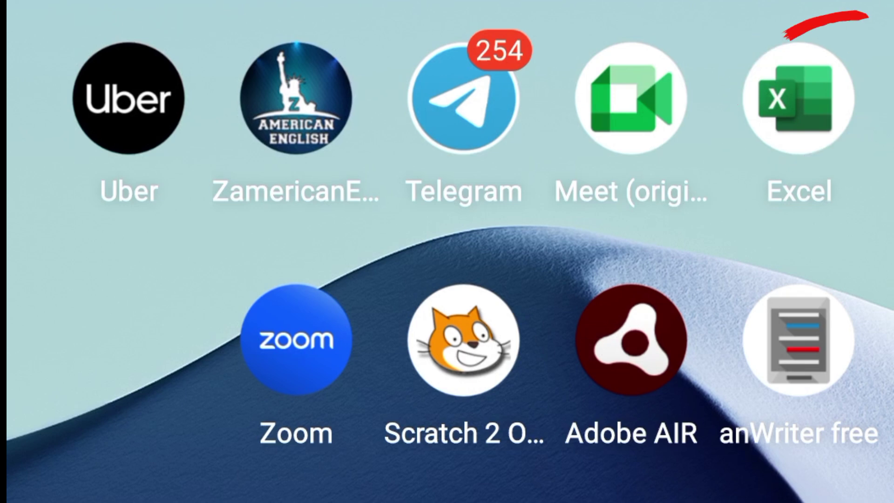
Launch Excel and create a new blank workbook.
click(796, 99)
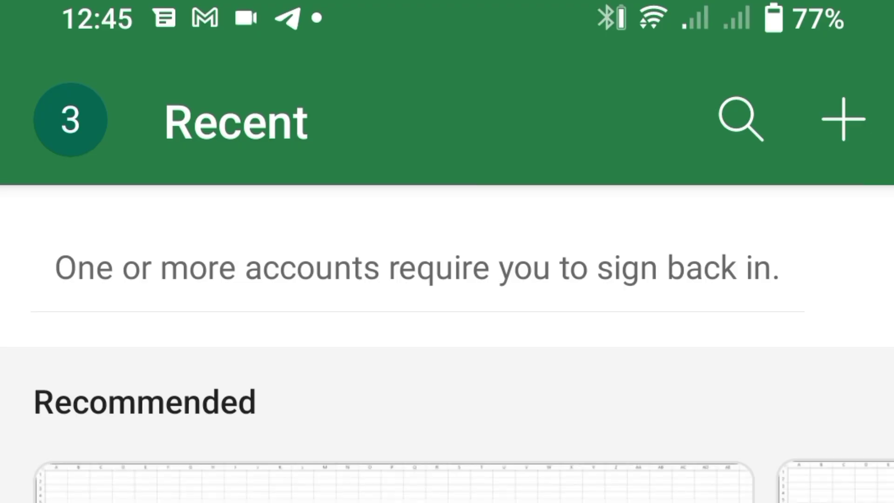
click(843, 120)
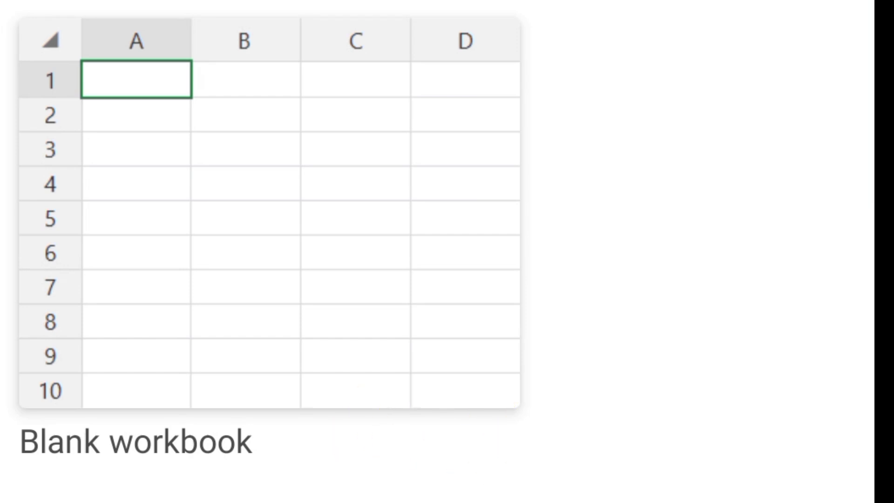
click(345, 215)
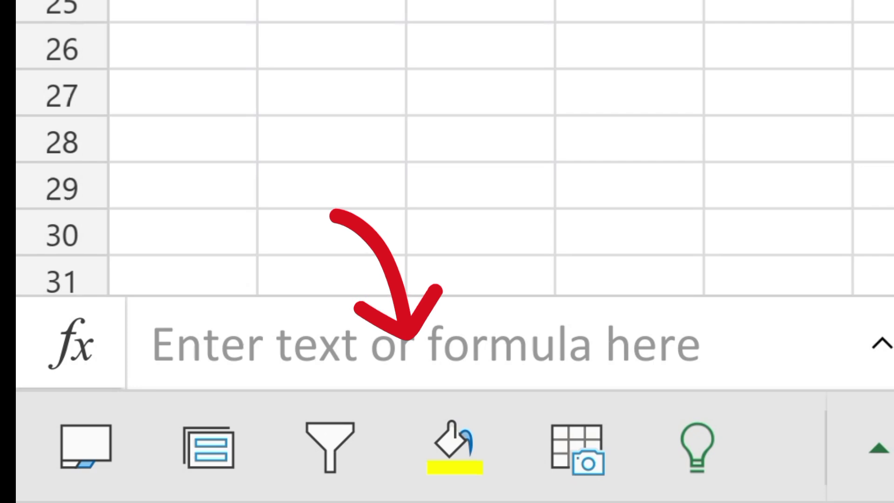
Enter ٤٥ (45 in Arabic-Indic digits) into the row-13 cell and reselect it.
click(451, 340)
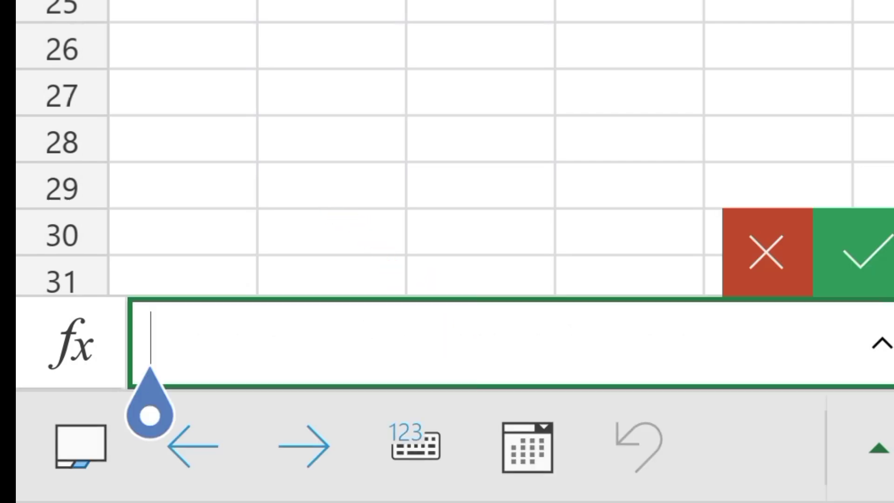
text(٤٥)
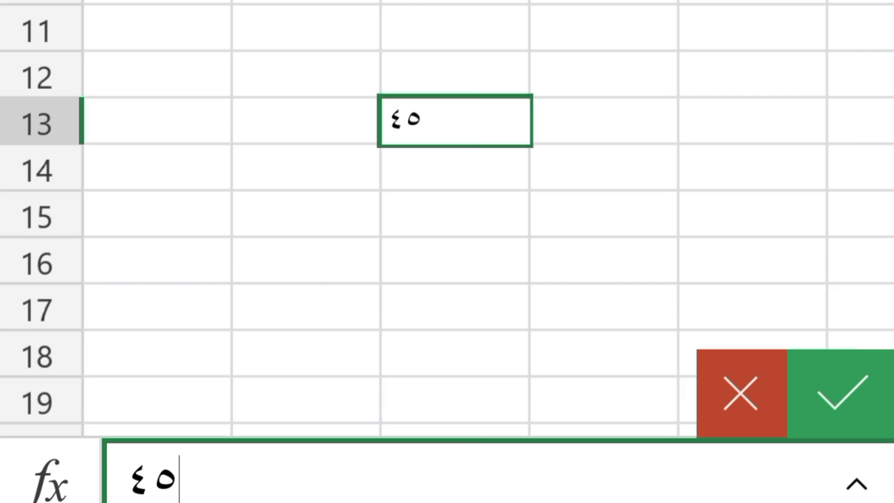
click(421, 120)
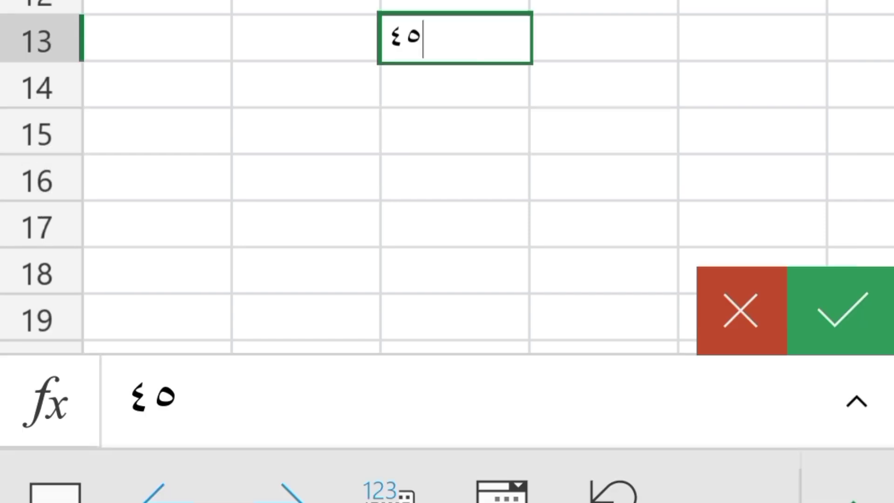
key(Tab)
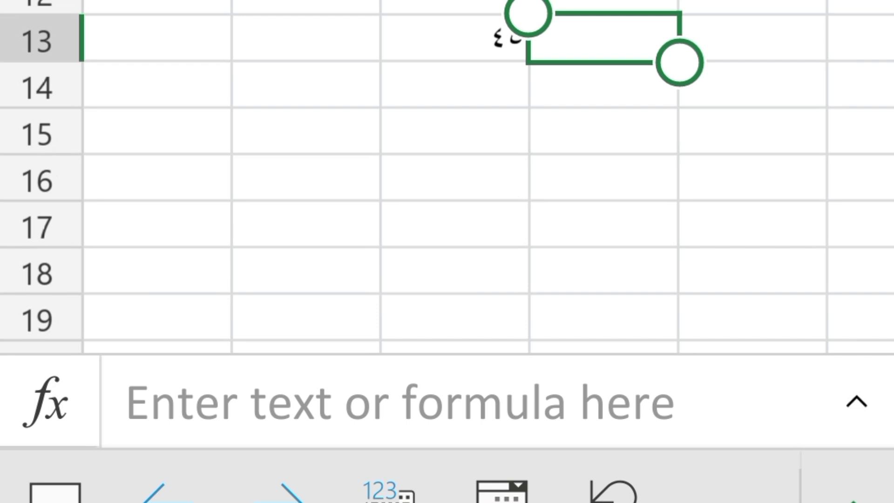
click(454, 37)
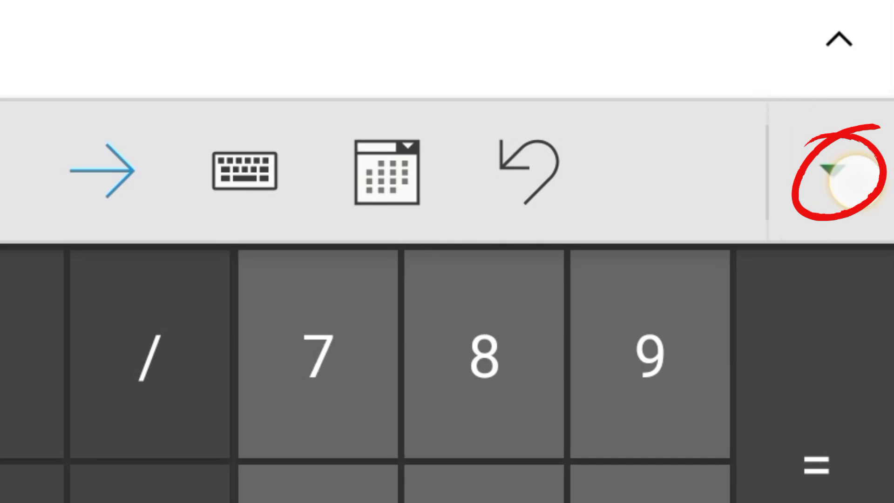
Apply the Number format to the selected cell so it shows Western digits 45.
click(852, 501)
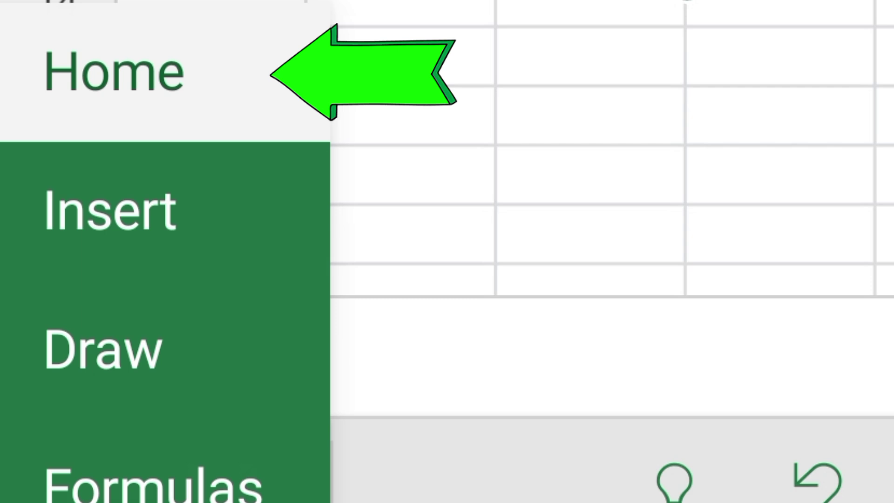
click(199, 84)
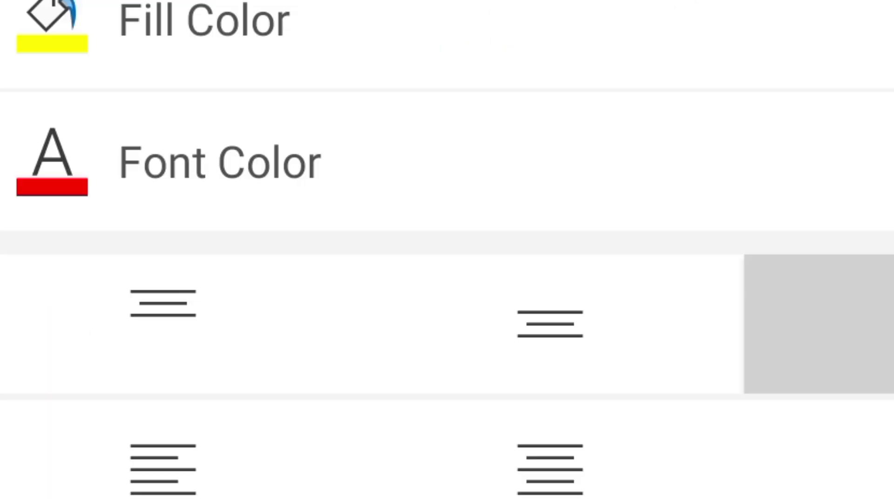
scroll(798, 114, down, 10)
scroll(809, 217, down, 5)
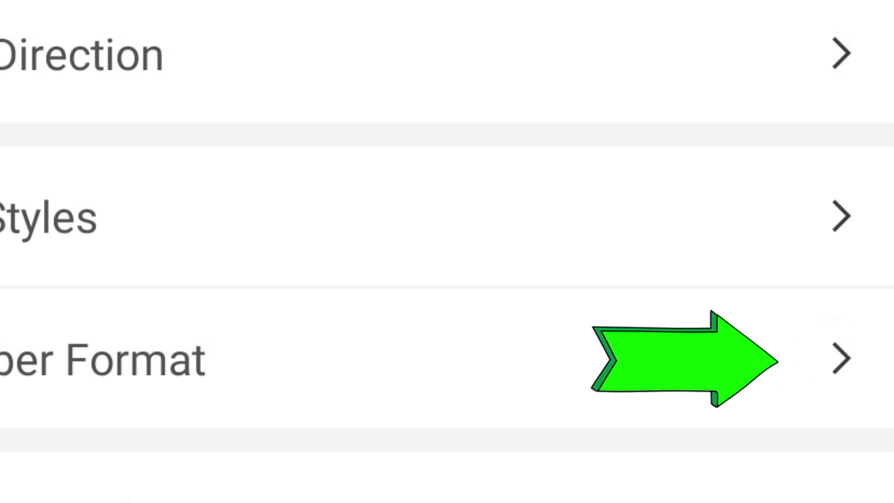
click(840, 359)
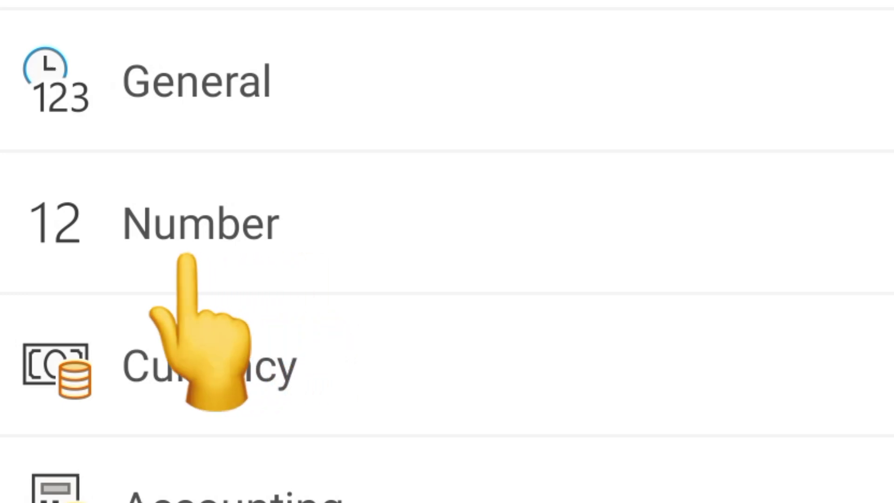
click(673, 207)
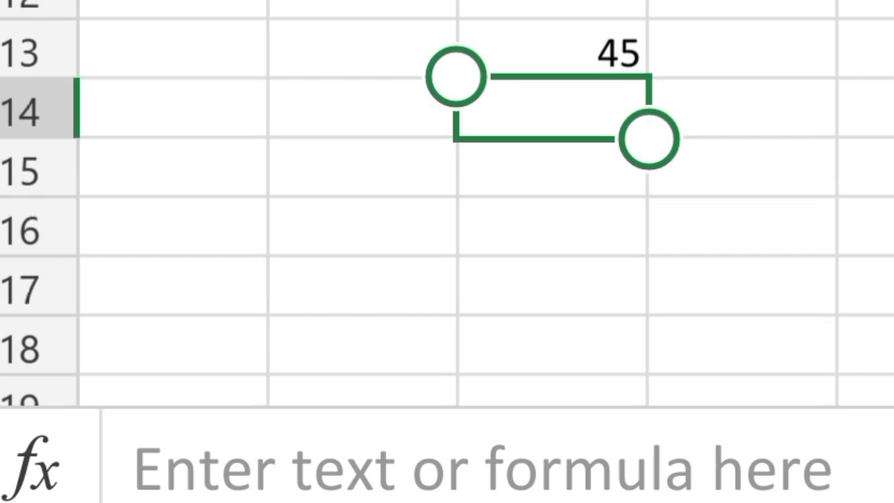